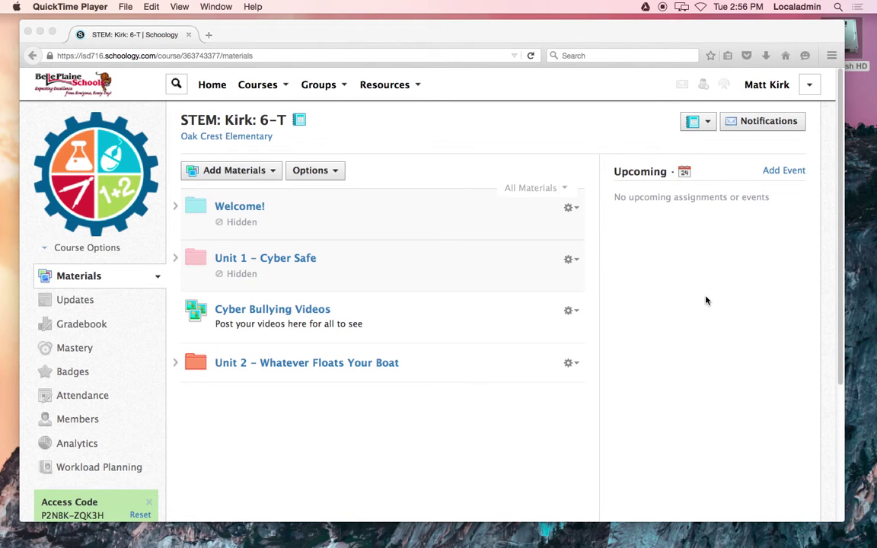
# Start a new test/quiz in the course materials, name it "Test" and set its value to 25 points.
pyautogui.click(257, 176)
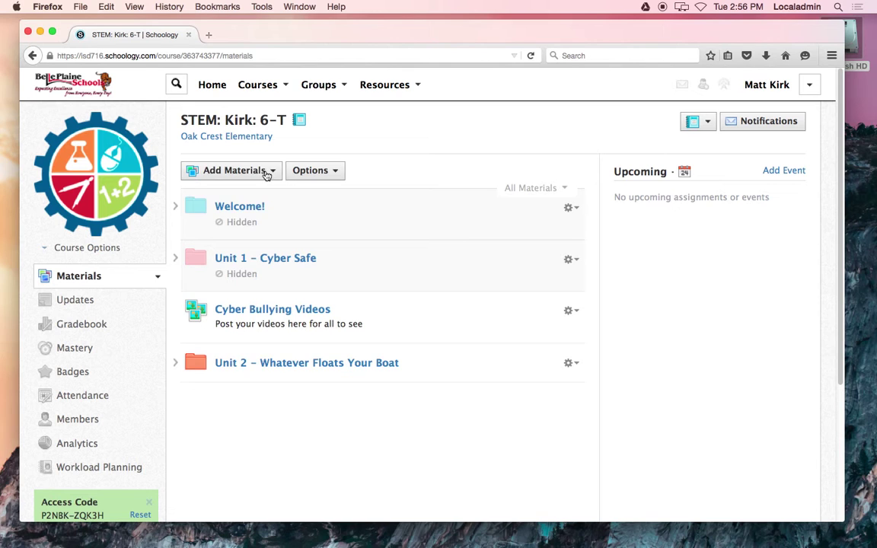
pyautogui.click(267, 174)
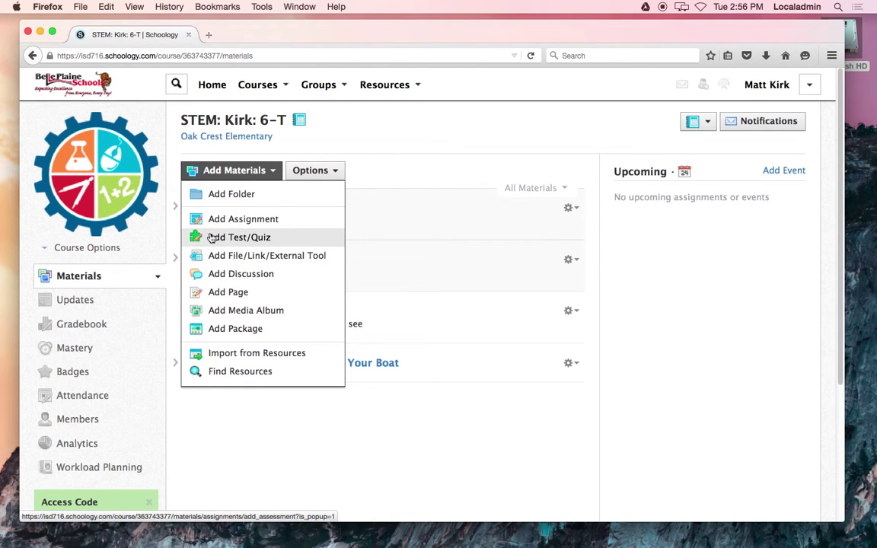
pyautogui.click(255, 168)
pyautogui.click(257, 167)
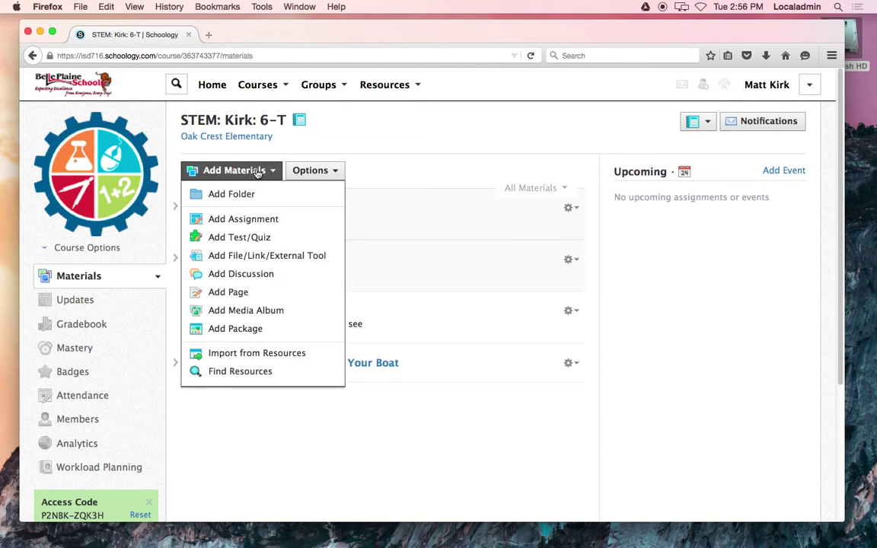
pyautogui.click(259, 239)
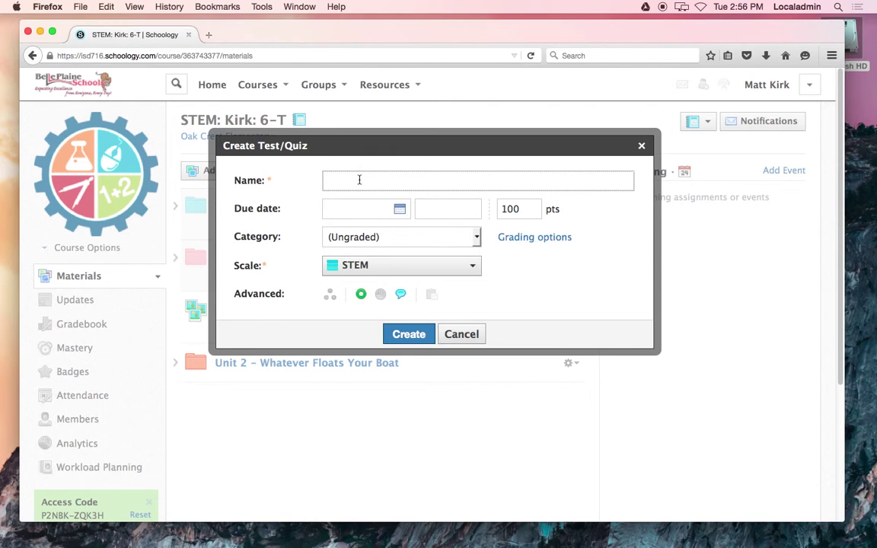
pyautogui.write('Twe')
pyautogui.write('st')
pyautogui.moveTo(539, 207); pyautogui.dragTo(497, 212)
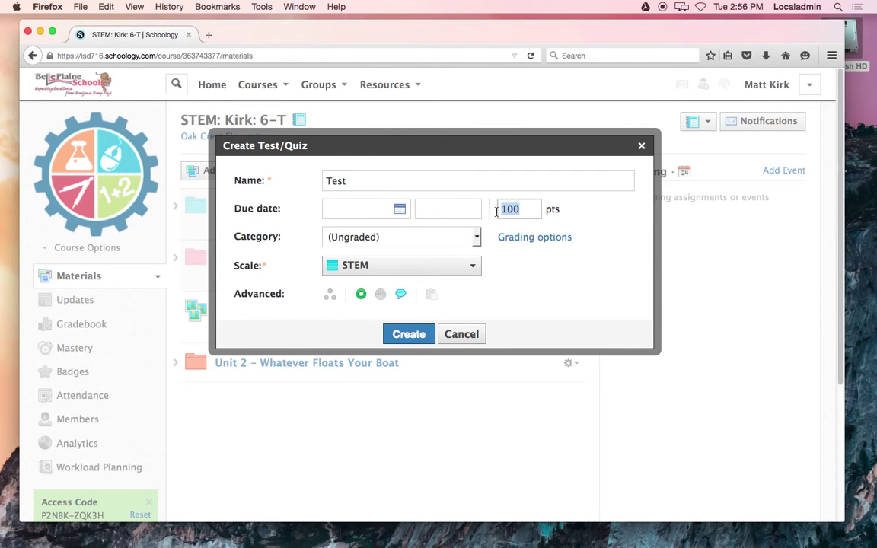
pyautogui.write('25')
# Assign the new test to the Quizzes category and create it.
pyautogui.click(463, 237)
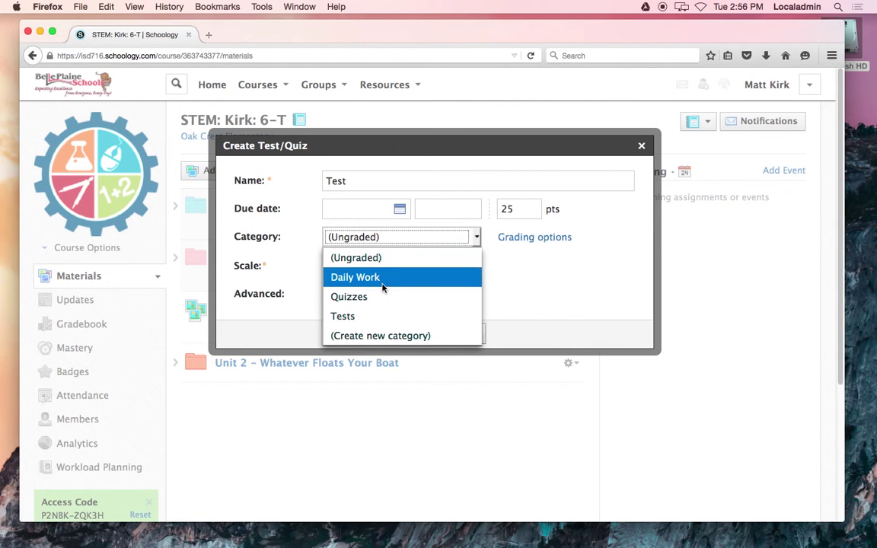
pyautogui.click(369, 319)
pyautogui.click(465, 238)
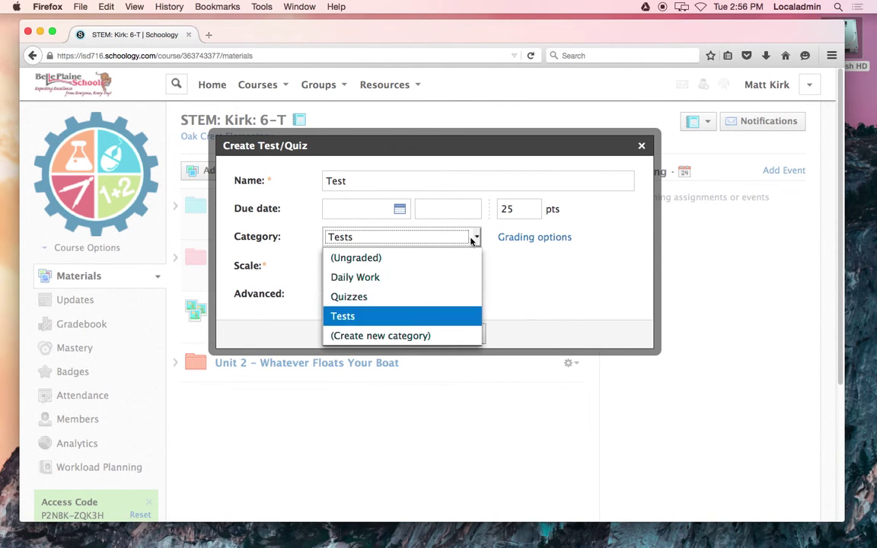
pyautogui.click(411, 297)
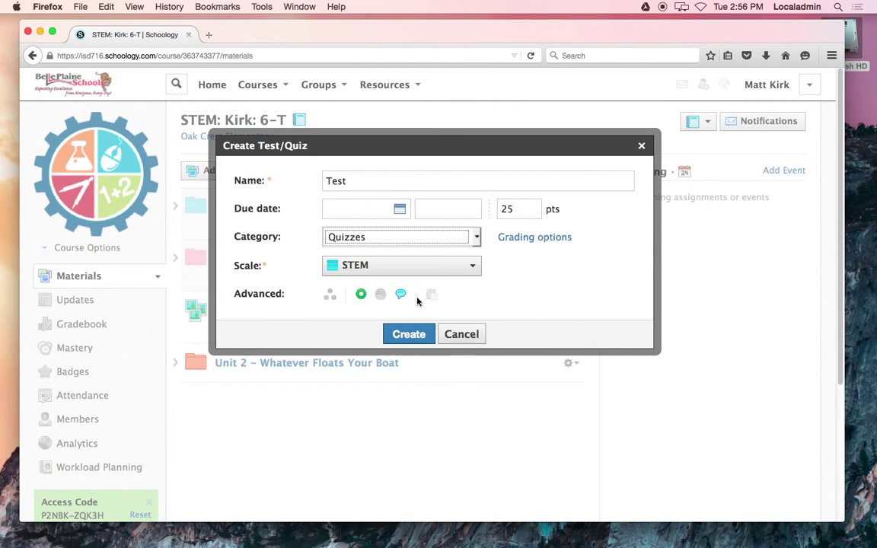
pyautogui.click(475, 269)
pyautogui.click(475, 268)
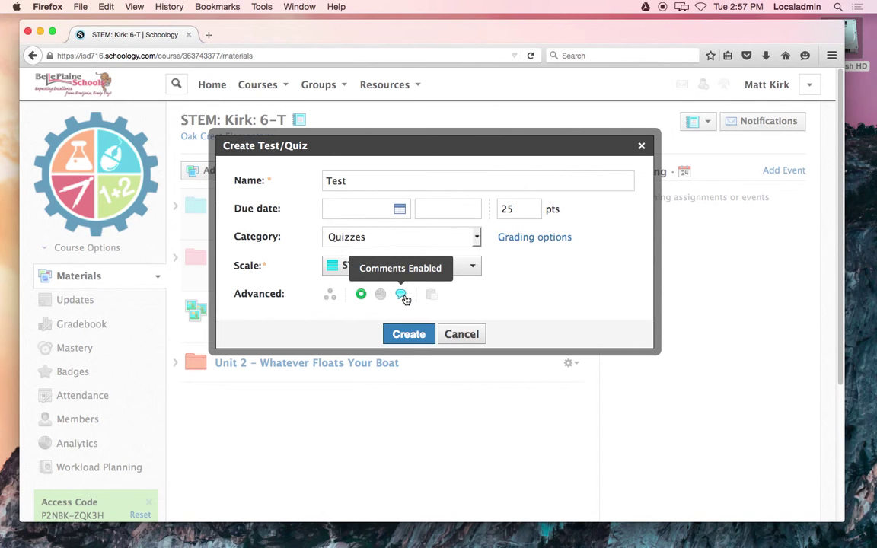
pyautogui.click(412, 334)
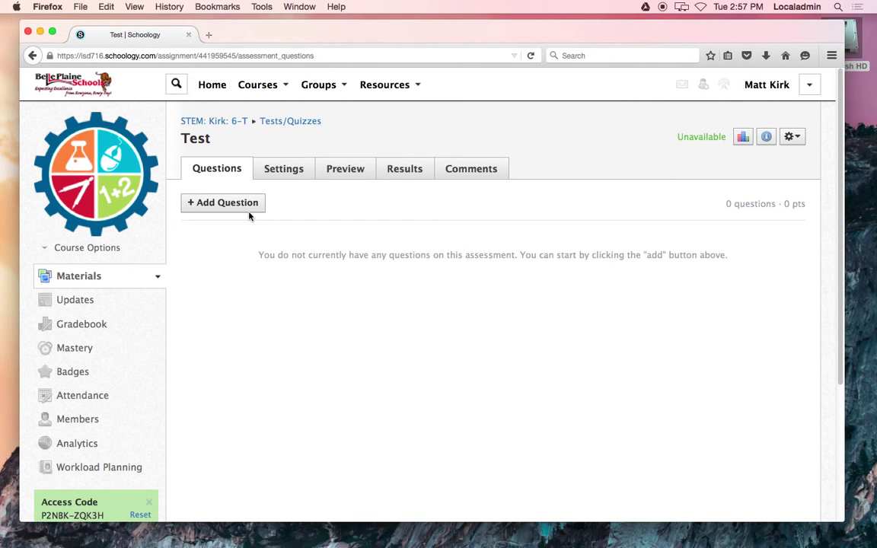
# Set the test's availability to "Available now" in its settings.
pyautogui.click(290, 172)
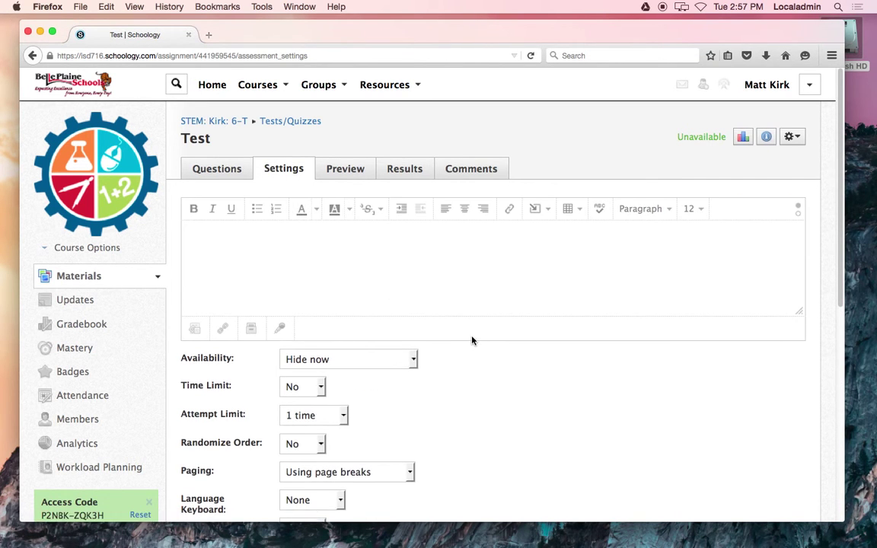
pyautogui.scroll(-3, 471, 340)
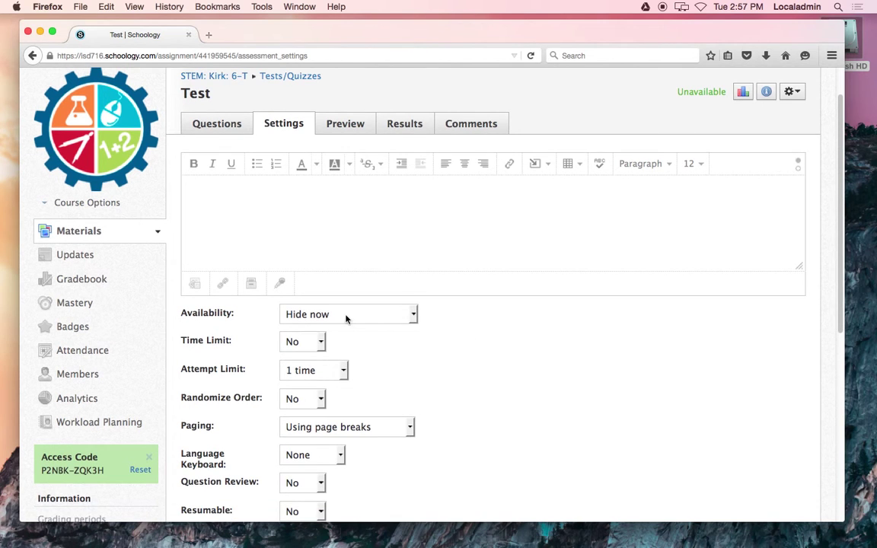
pyautogui.click(363, 318)
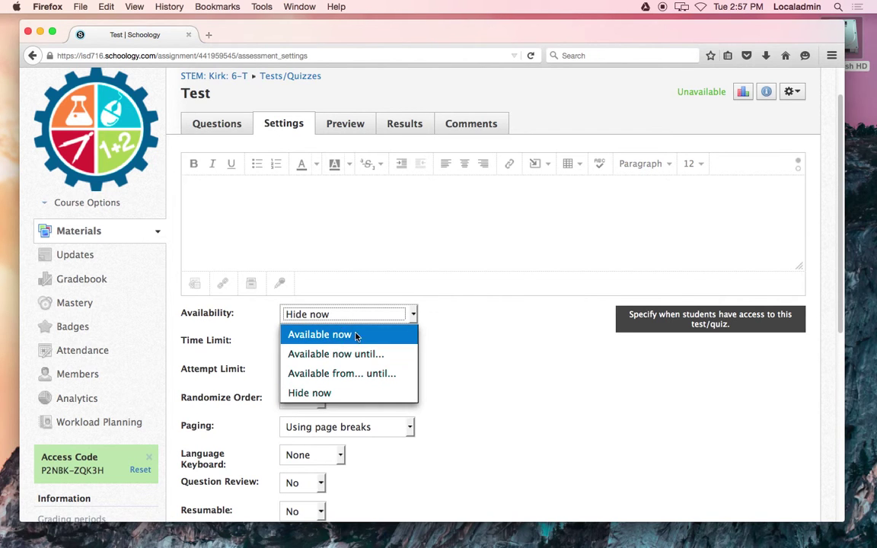
pyautogui.click(351, 335)
pyautogui.click(393, 313)
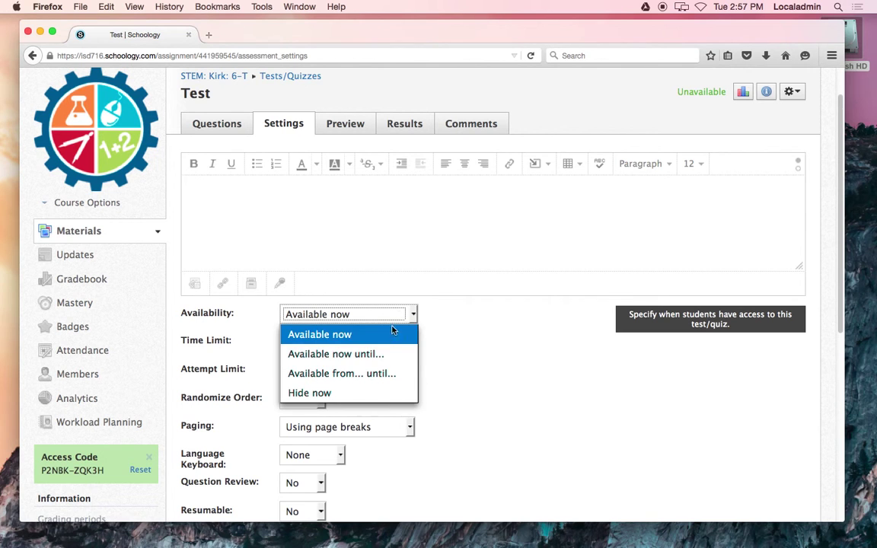
pyautogui.click(395, 375)
pyautogui.click(409, 318)
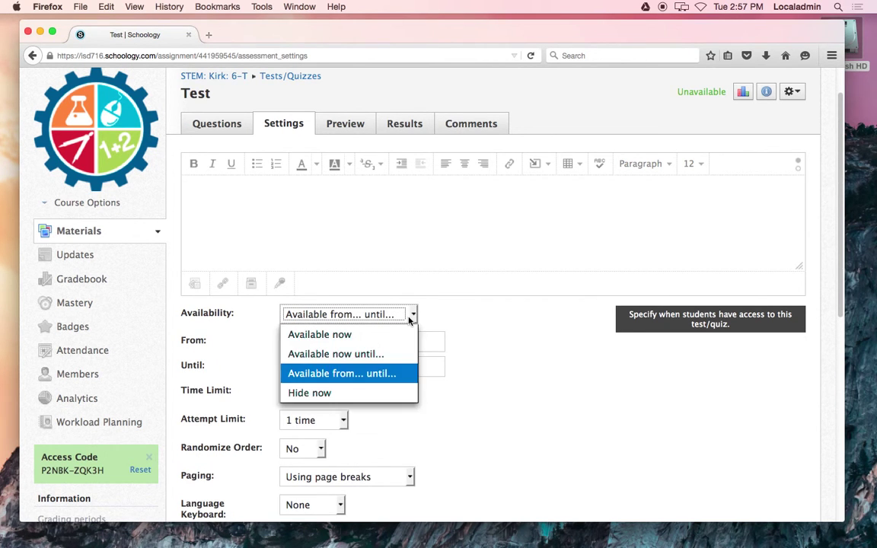
pyautogui.click(377, 335)
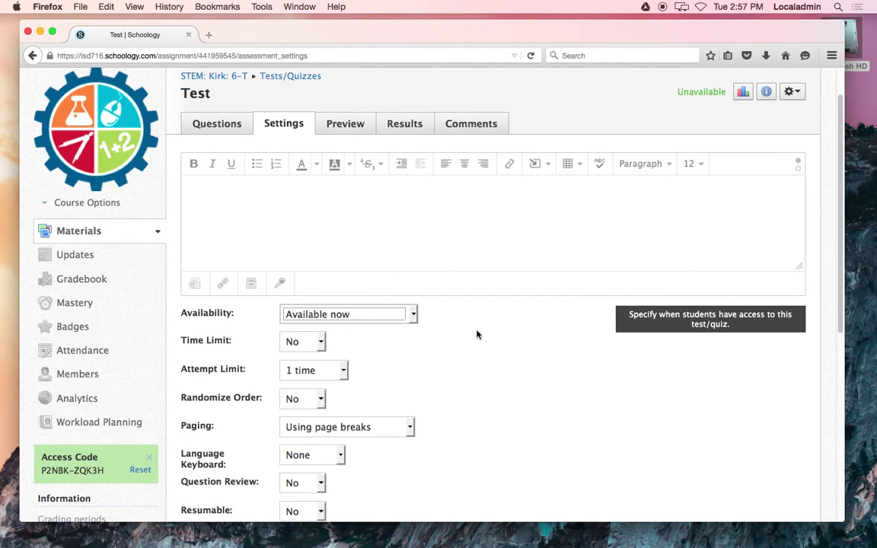
# Review the available choices for the test's attempt limit and randomized question order.
pyautogui.scroll(-3, 475, 332)
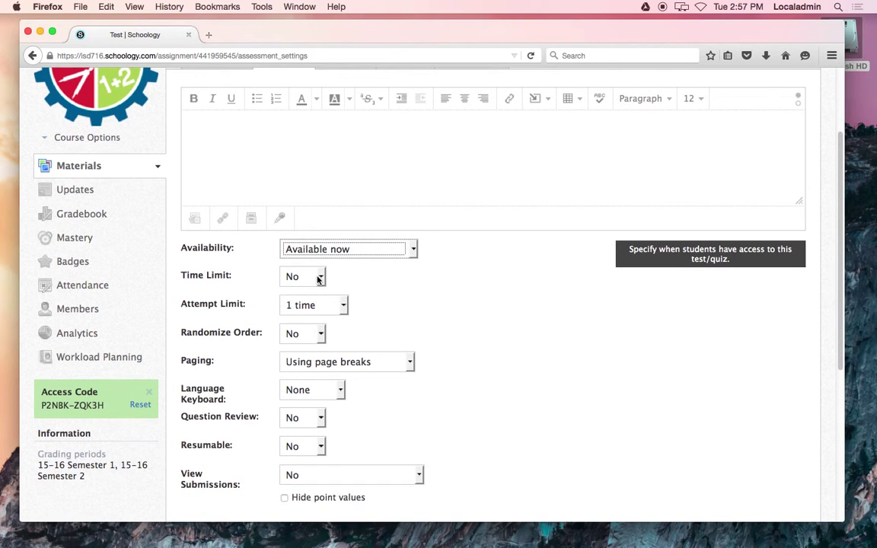
pyautogui.scroll(-1, 339, 284)
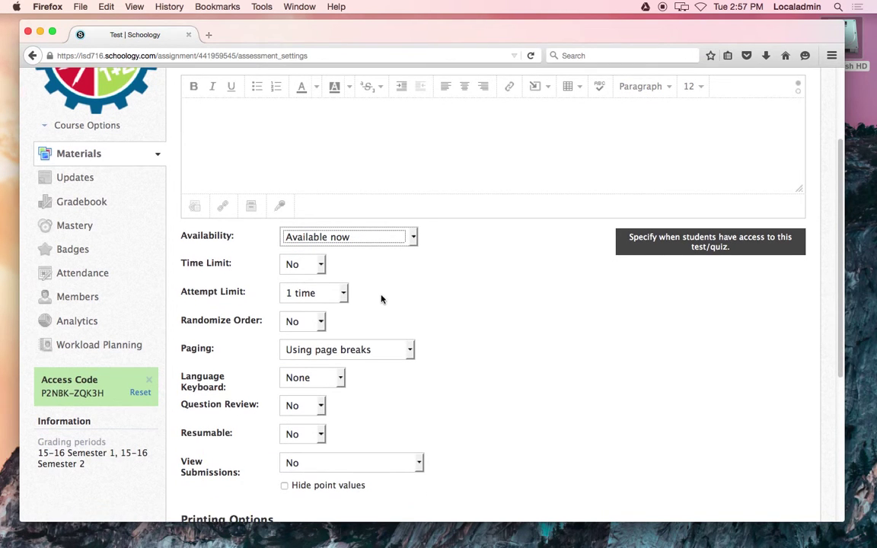
pyautogui.scroll(-1, 347, 279)
pyautogui.click(343, 278)
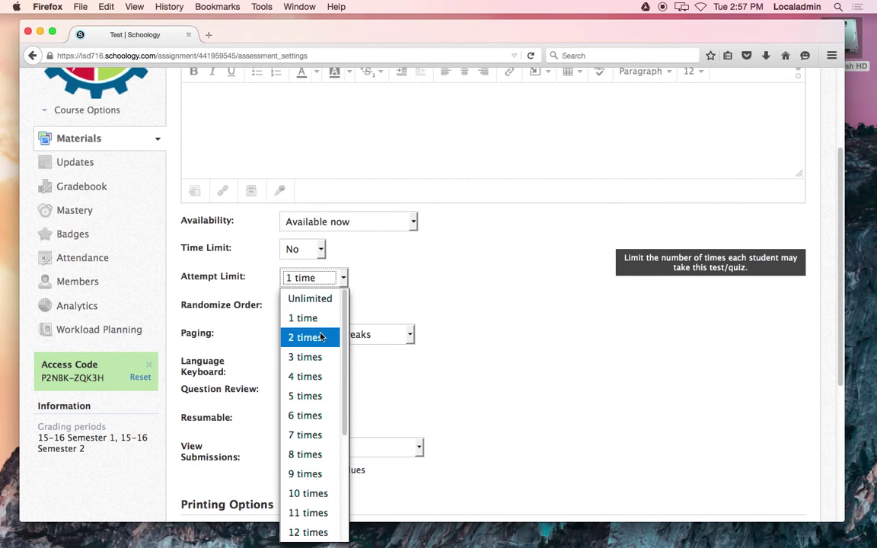
pyautogui.click(402, 291)
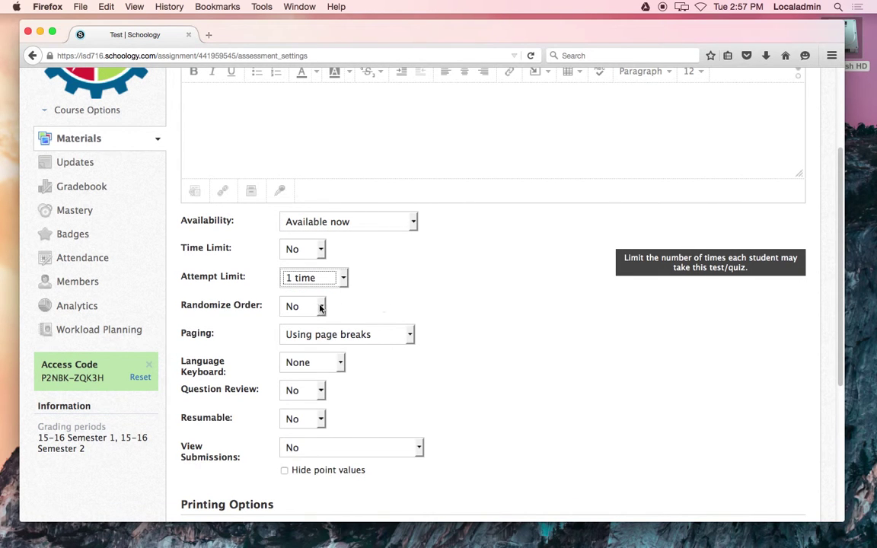
pyautogui.click(308, 308)
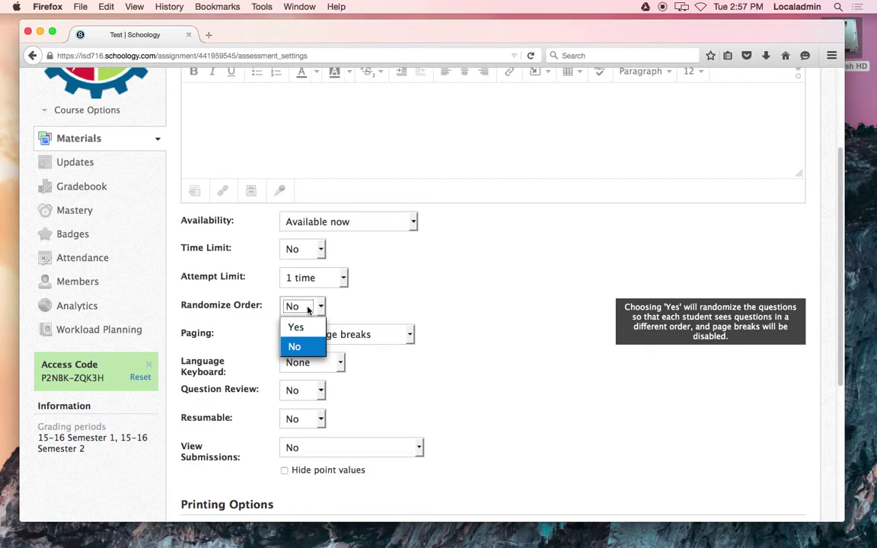
pyautogui.click(307, 308)
# Allow students to resume an incomplete submission by setting Resumable to Yes.
pyautogui.scroll(-3, 446, 307)
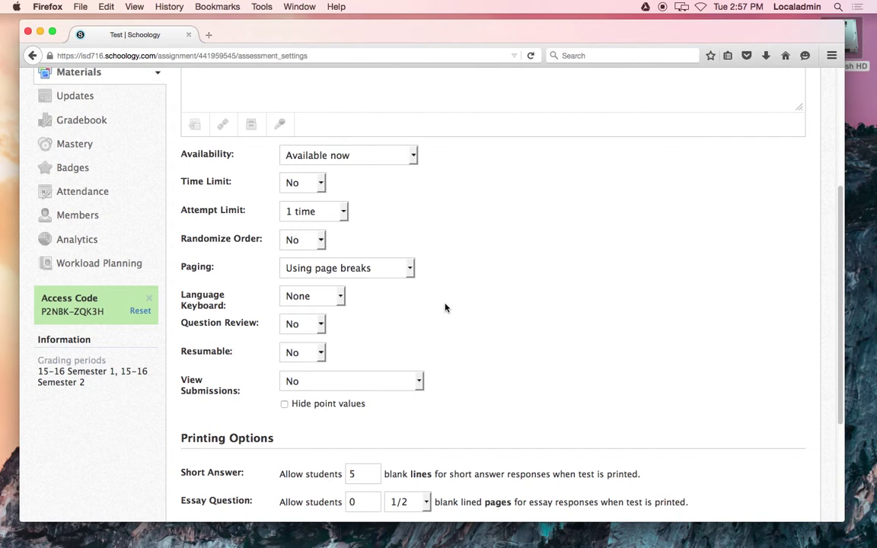
pyautogui.scroll(-2, 446, 308)
pyautogui.click(318, 314)
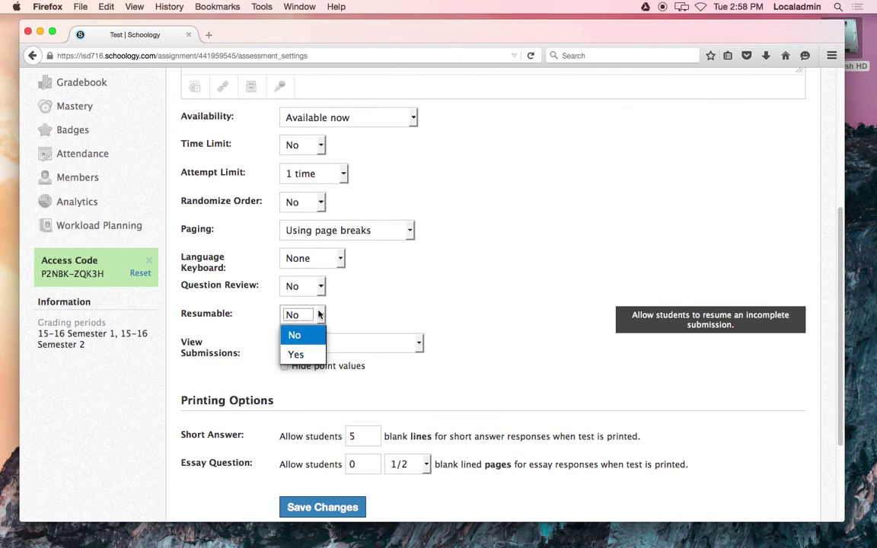
pyautogui.click(295, 354)
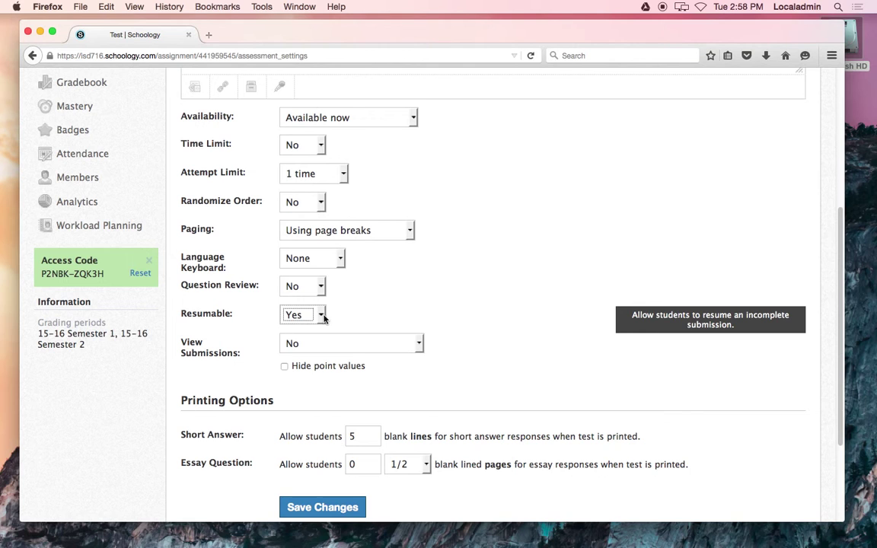
# Set View Submissions to "Yes with correct answers" and save the test settings.
pyautogui.click(341, 343)
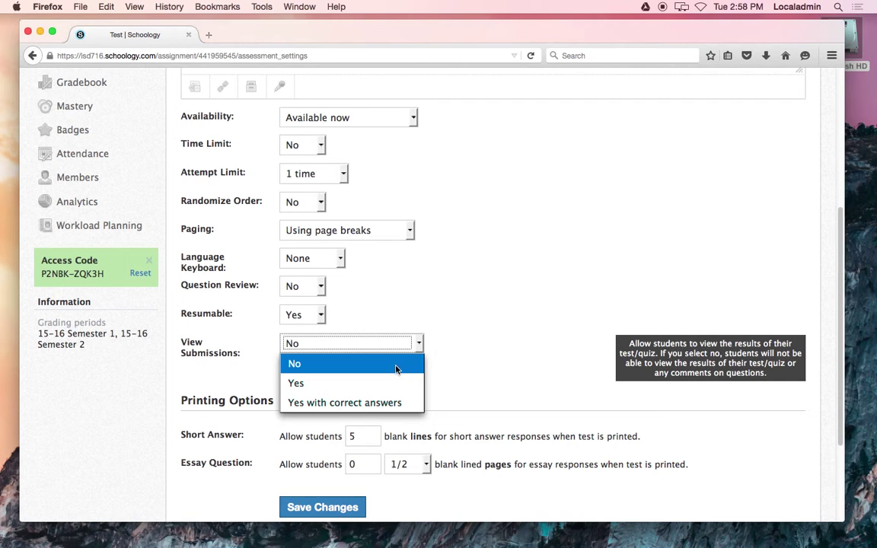
pyautogui.click(388, 404)
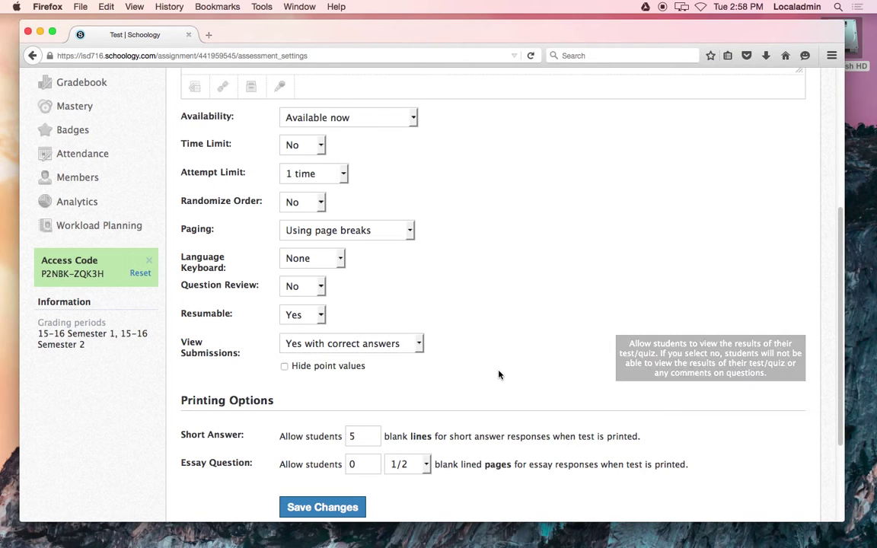
pyautogui.scroll(-1, 428, 339)
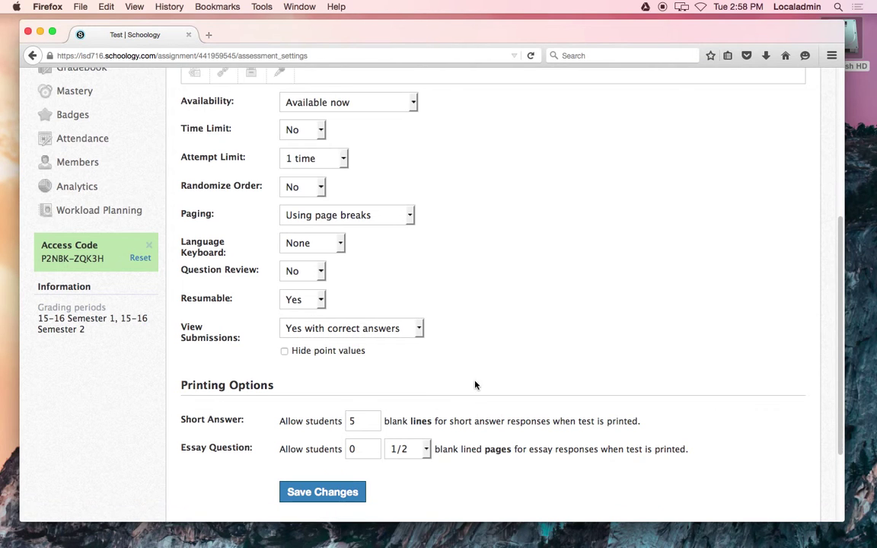
pyautogui.click(346, 493)
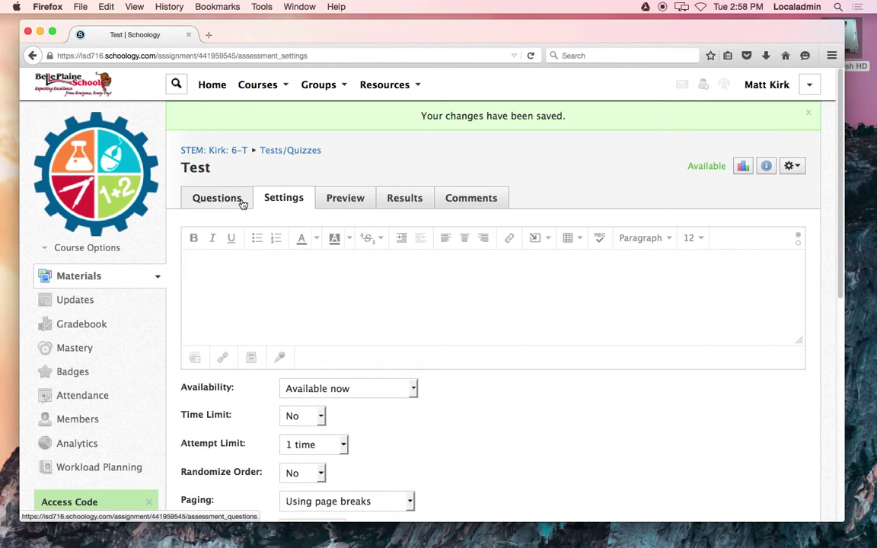
# Start a new multiple choice question for the test and enter "Question?????????" as the question text.
pyautogui.click(241, 202)
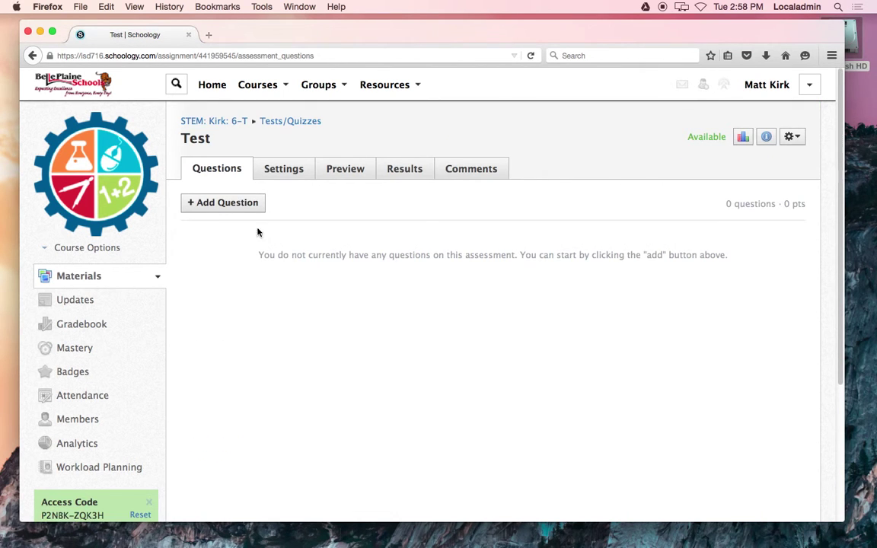
pyautogui.click(251, 205)
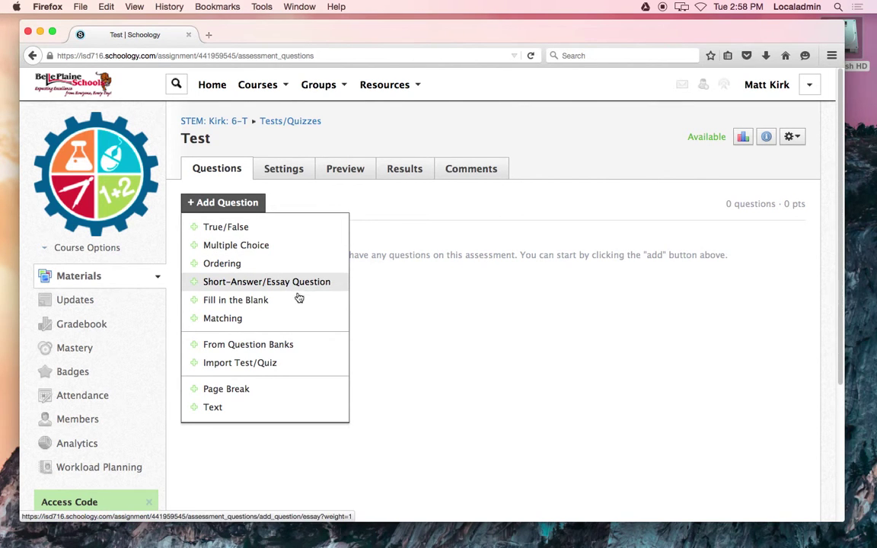
pyautogui.click(287, 246)
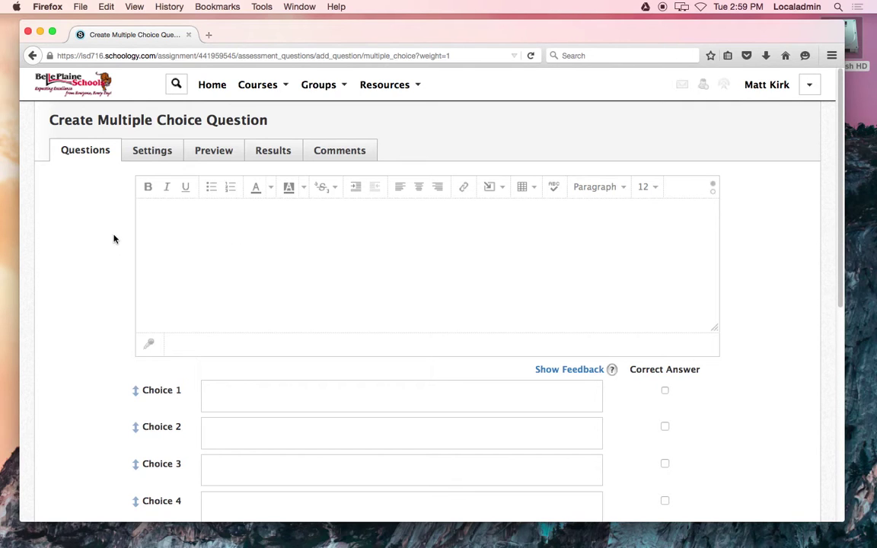
pyautogui.scroll(-2, 118, 252)
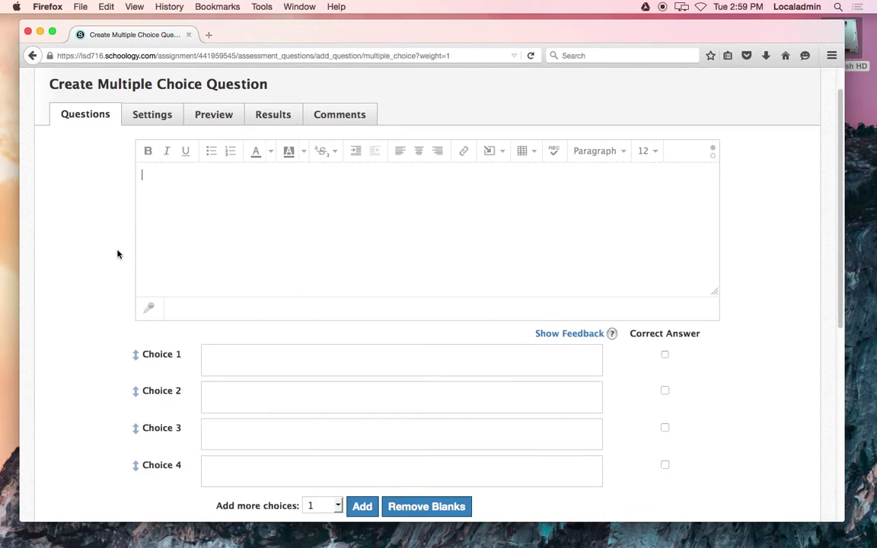
pyautogui.scroll(-1, 156, 240)
pyautogui.scroll(-5, 104, 238)
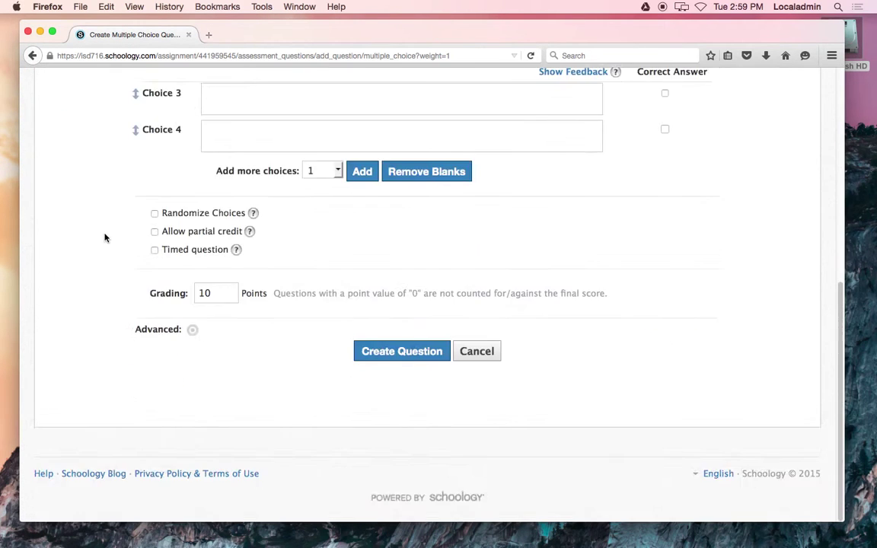
pyautogui.scroll(6, 108, 236)
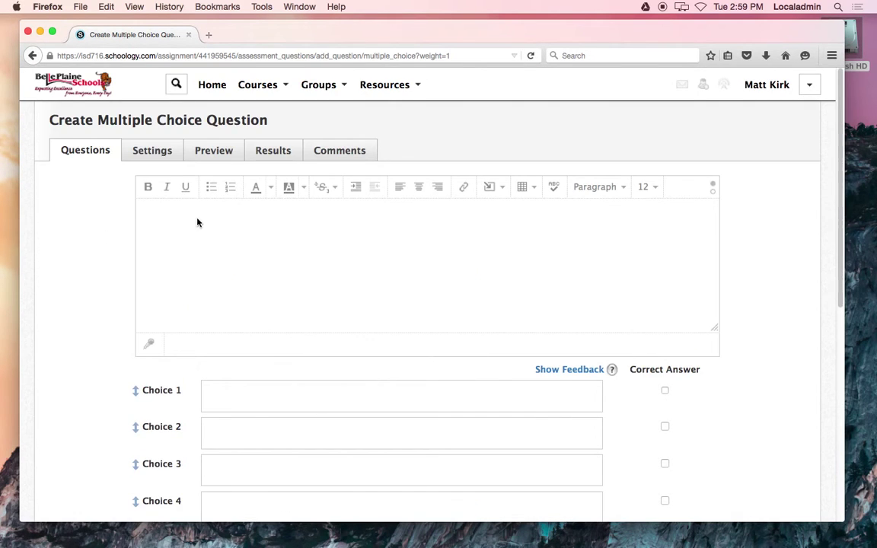
pyautogui.click(197, 223)
pyautogui.write('Question?????????')
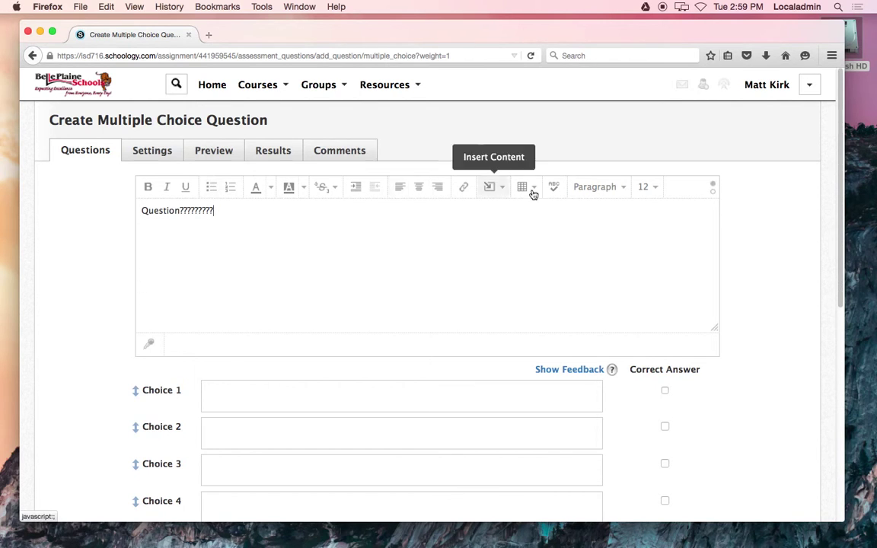
# Review the content types that can be inserted into the question text.
pyautogui.click(499, 193)
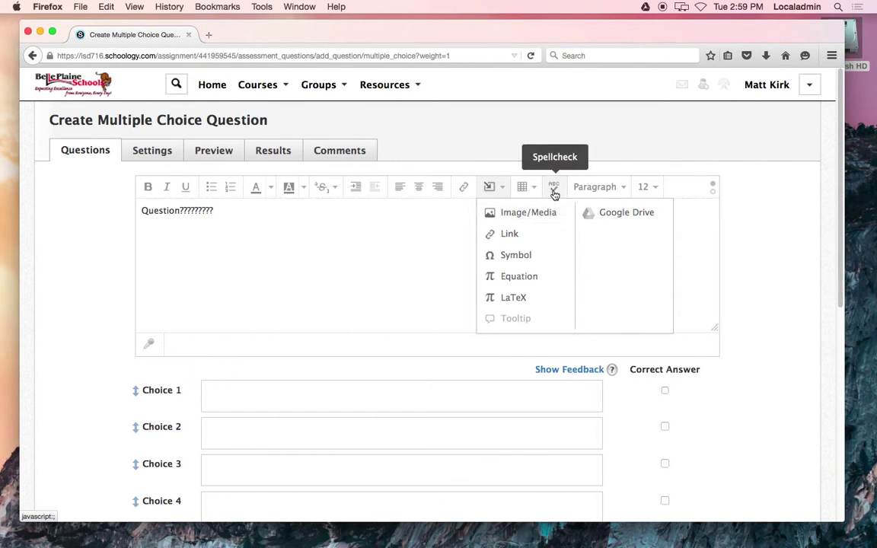
pyautogui.click(462, 229)
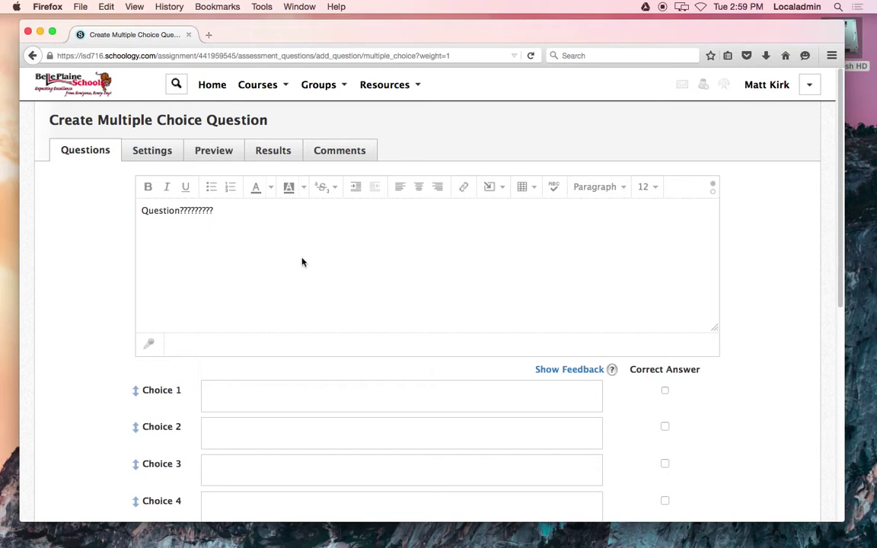
# Fill in the four answer choices with "dsafsdf", "sadfasdf", "asdfasdf" and "asdfasdfasdf".
pyautogui.scroll(-1, 143, 252)
pyautogui.click(243, 370)
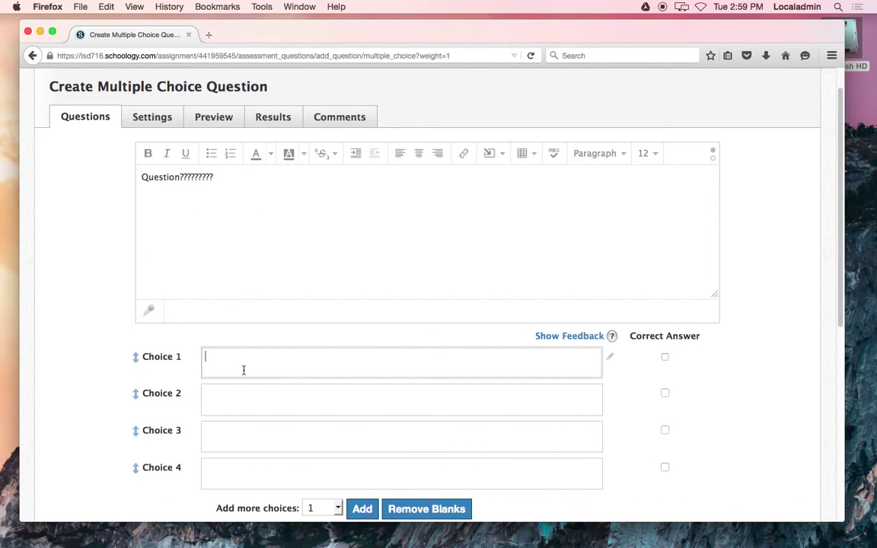
pyautogui.write('dsafsdf')
pyautogui.click(255, 394)
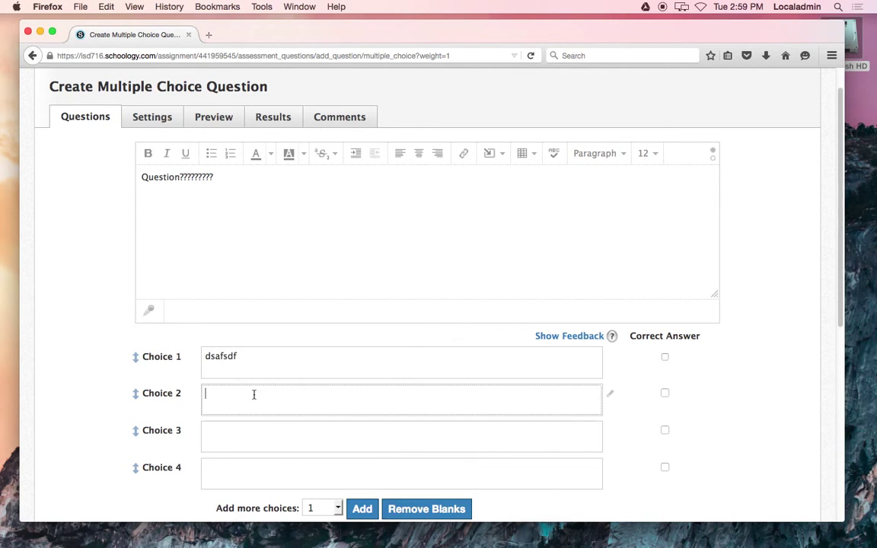
pyautogui.write('sadfasdf')
pyautogui.click(251, 431)
pyautogui.write('asdfasdf')
pyautogui.click(241, 468)
pyautogui.write('asdfasdfasd')
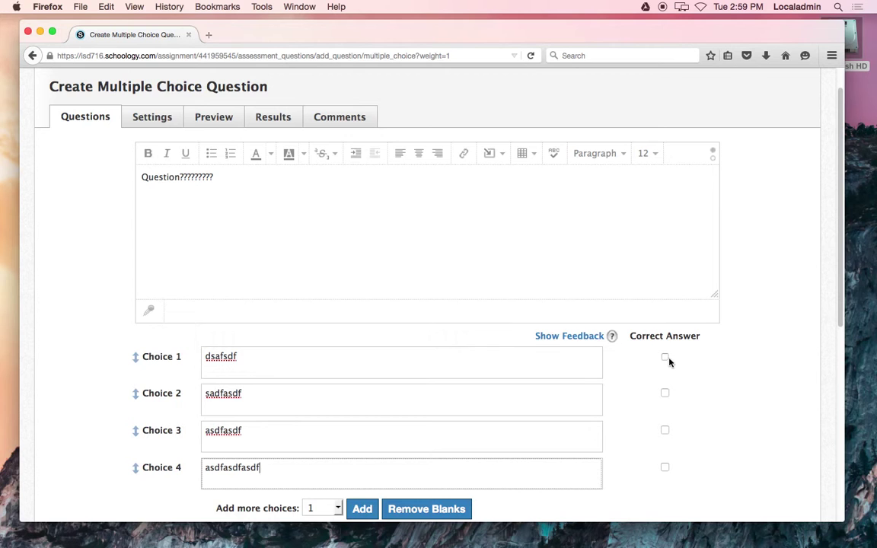
# Mark only Choice 1 as the correct answer and check how many more choices can be added.
pyautogui.click(665, 357)
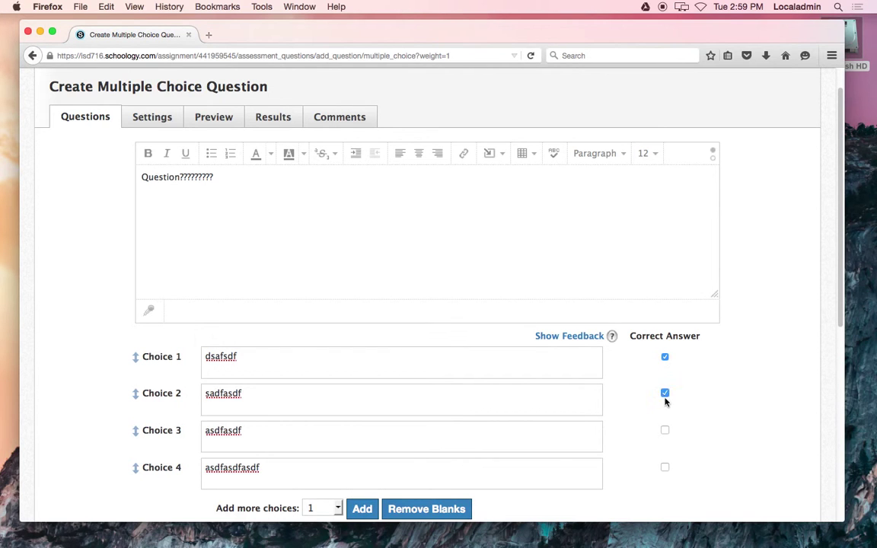
pyautogui.click(665, 394)
pyautogui.scroll(-1, 492, 424)
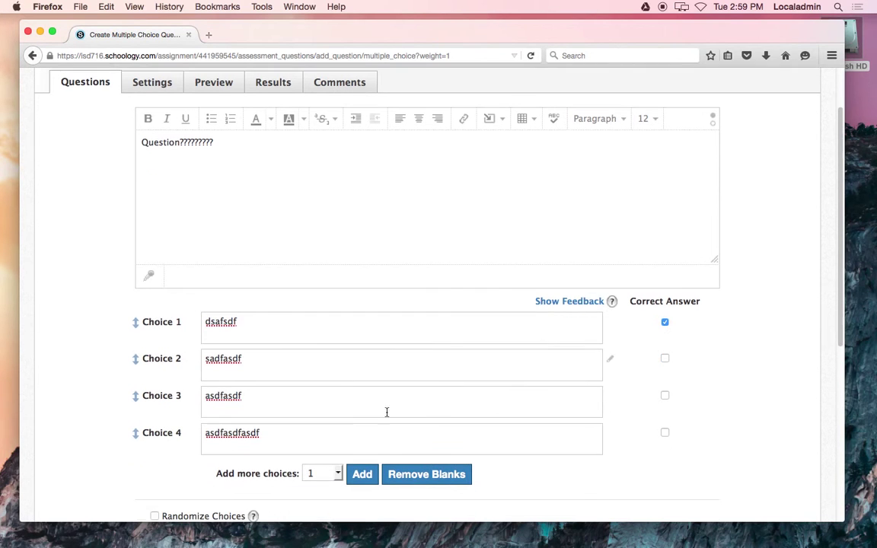
pyautogui.click(318, 473)
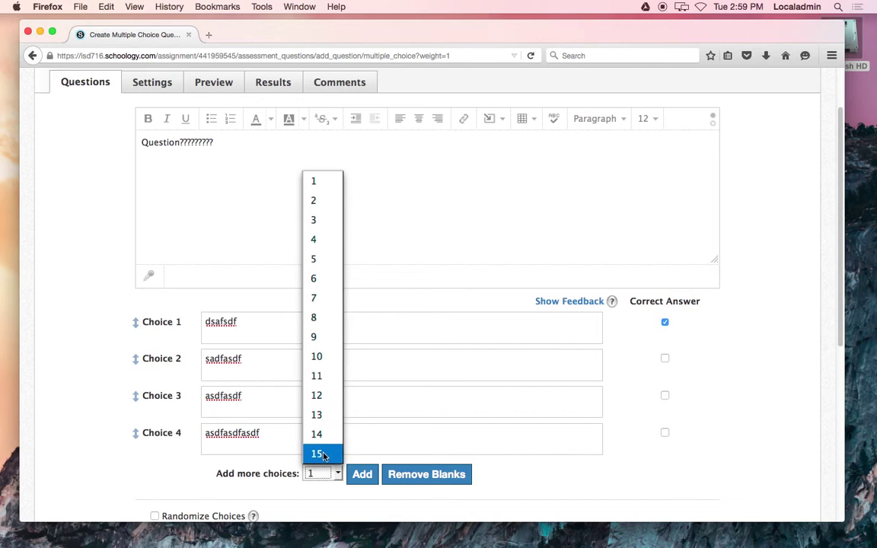
pyautogui.click(701, 453)
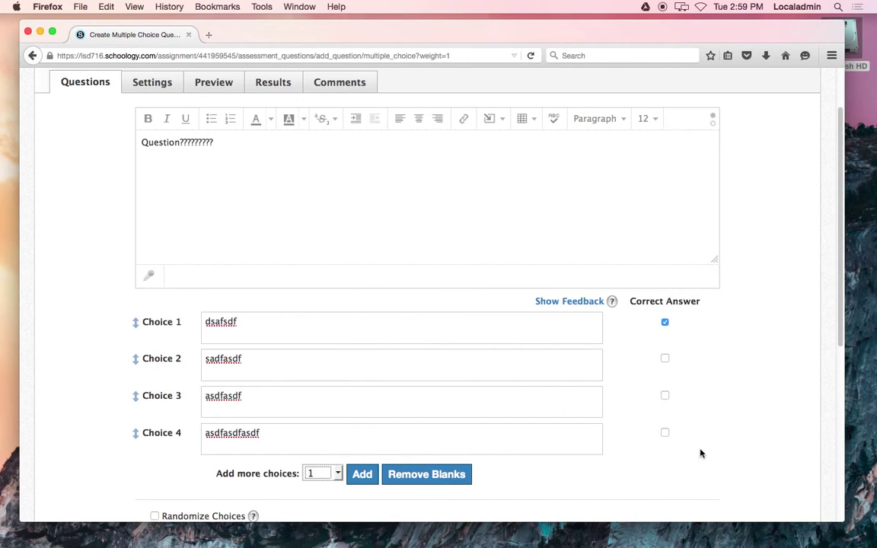
# Enable Randomize Choices for the multiple choice question.
pyautogui.scroll(1, 348, 442)
pyautogui.scroll(-5, 350, 445)
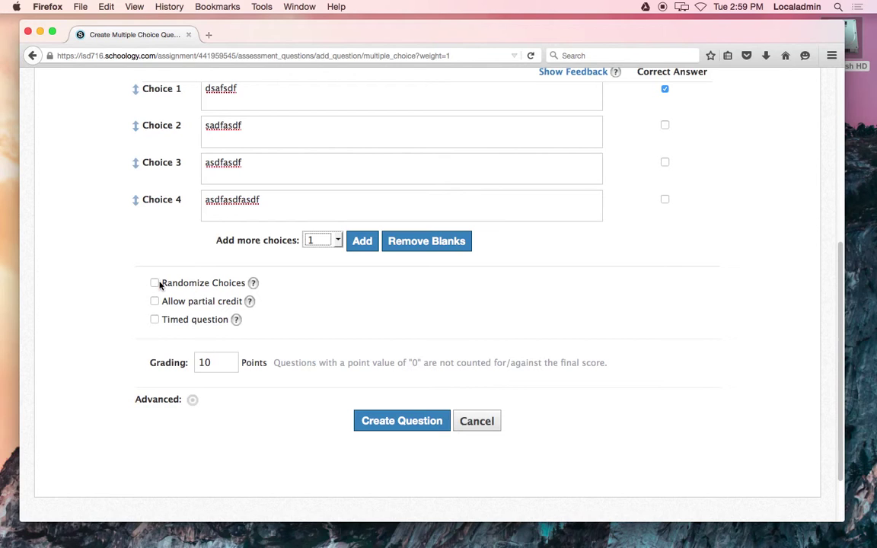
pyautogui.click(155, 283)
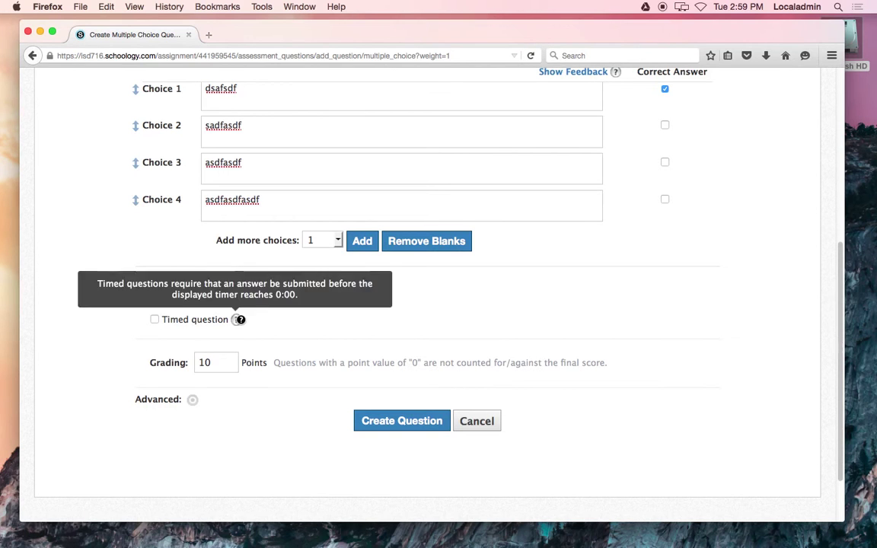
# Set the question's grading to 5 points and create the question.
pyautogui.moveTo(228, 364); pyautogui.dragTo(180, 362)
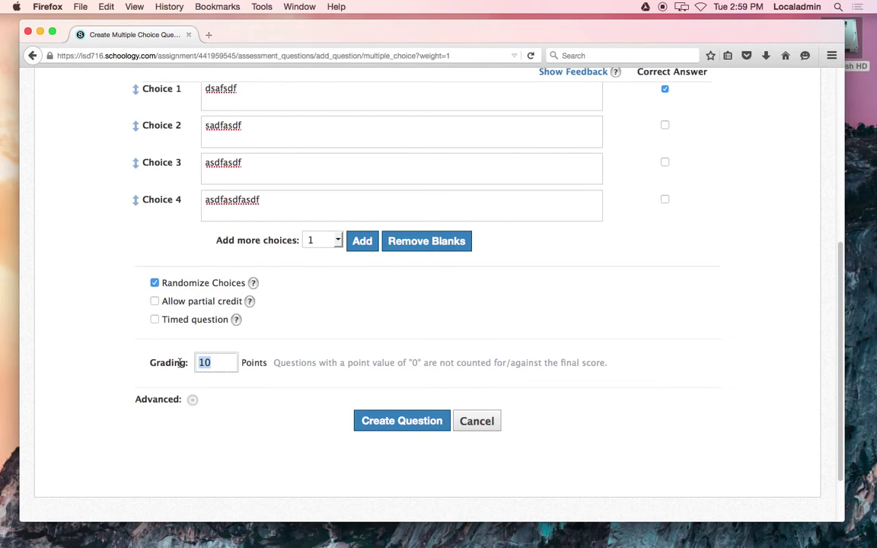
pyautogui.write('5')
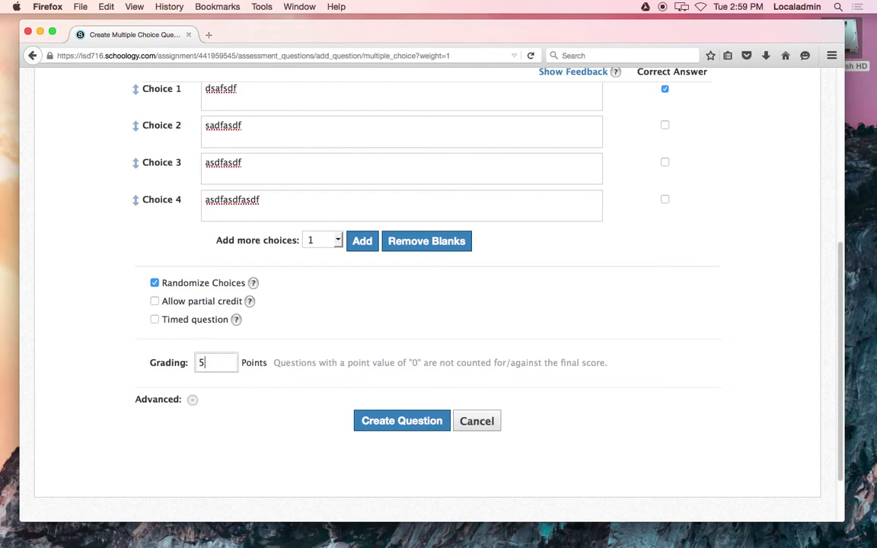
pyautogui.click(401, 421)
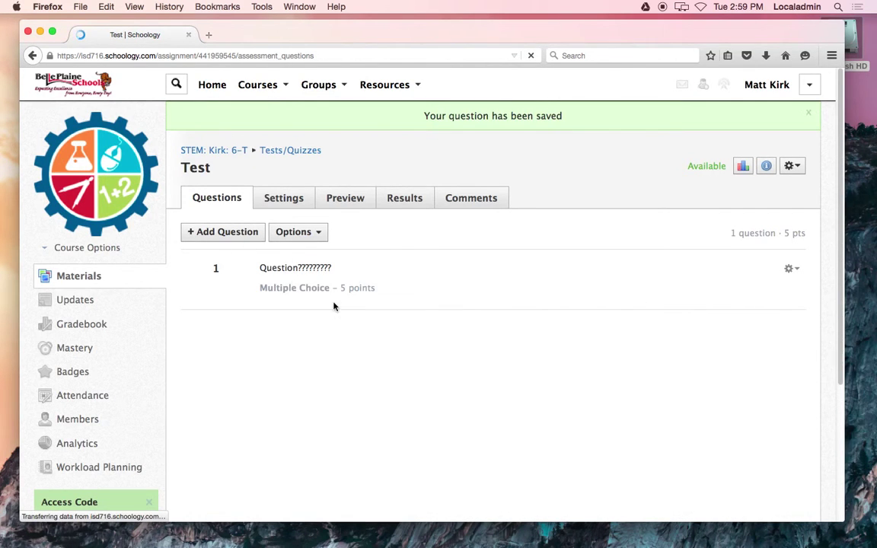
# Review the test's question list, preview, per-student results and comments, and return to its questions.
pyautogui.scroll(-3, 507, 388)
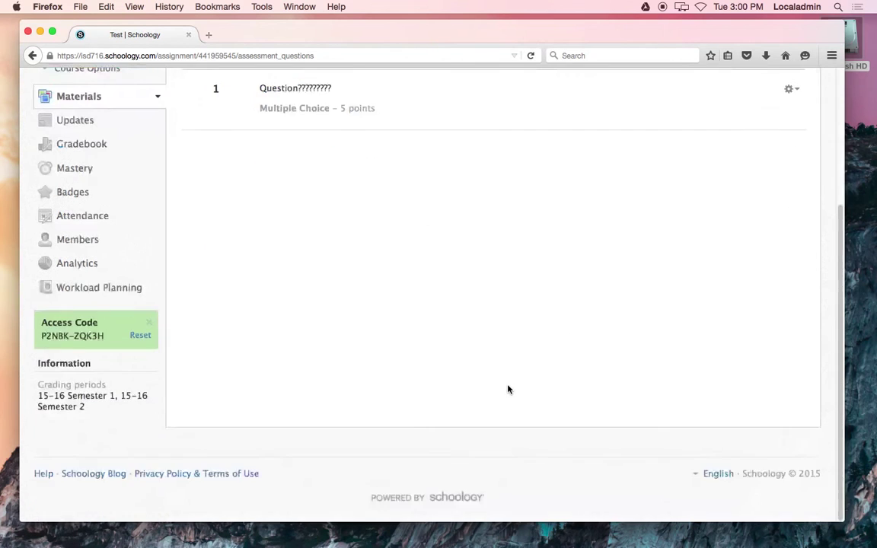
pyautogui.scroll(3, 350, 274)
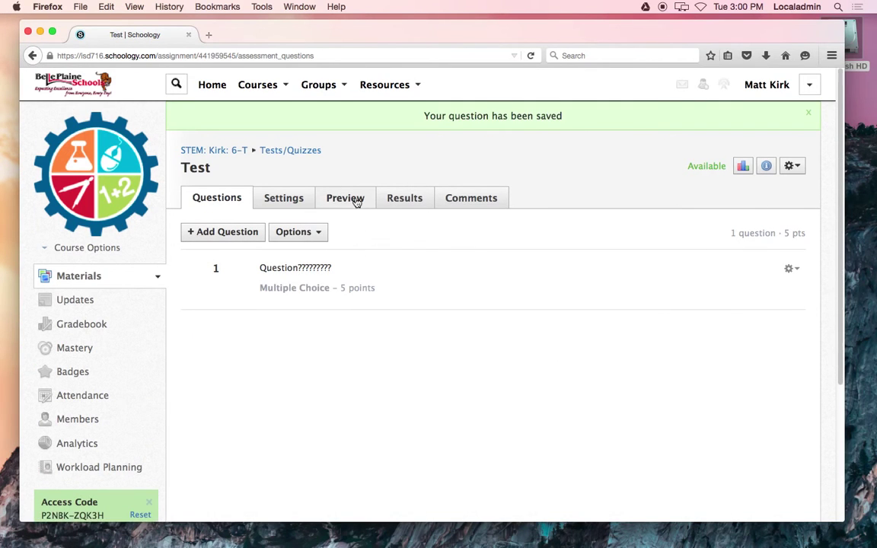
pyautogui.click(357, 199)
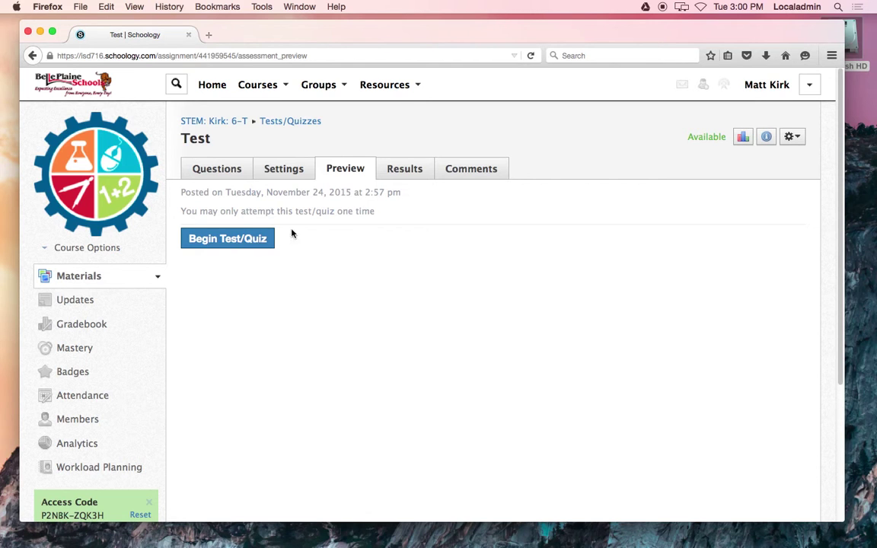
pyautogui.click(404, 169)
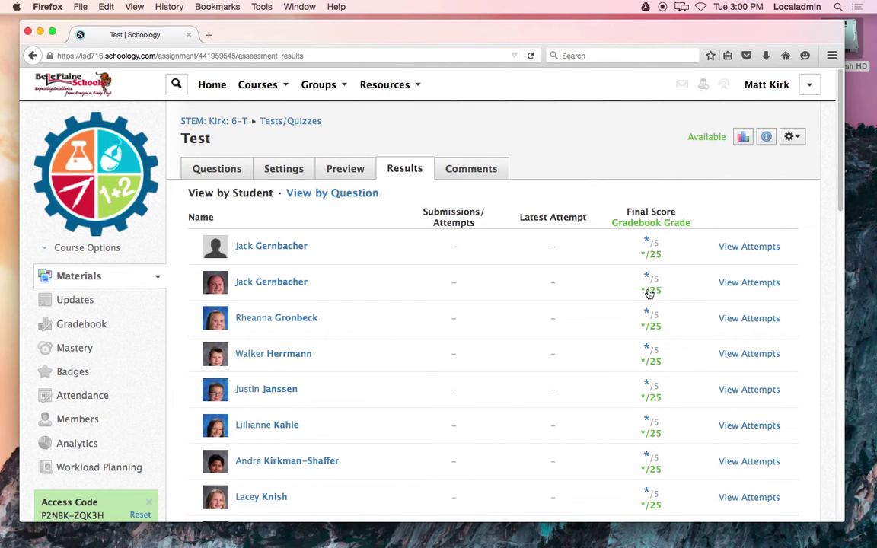
pyautogui.scroll(-3, 652, 296)
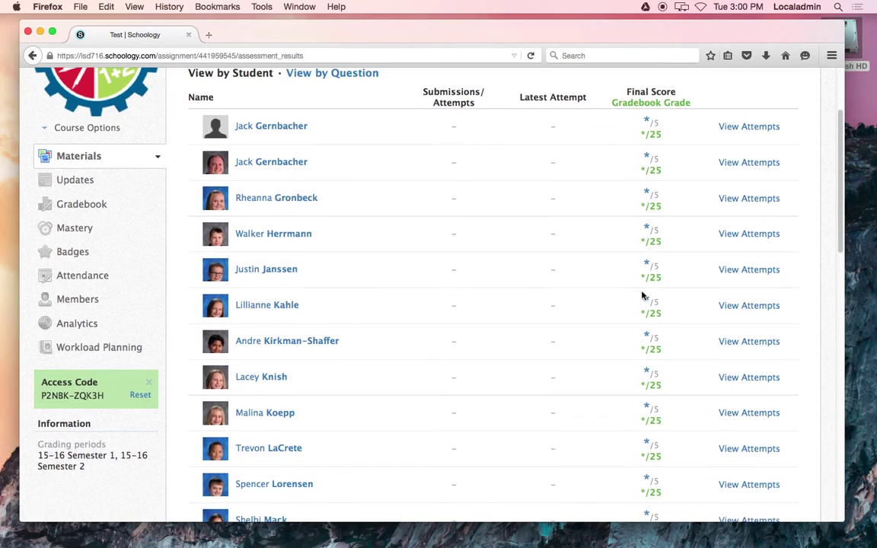
pyautogui.scroll(-3, 644, 296)
pyautogui.scroll(6, 644, 296)
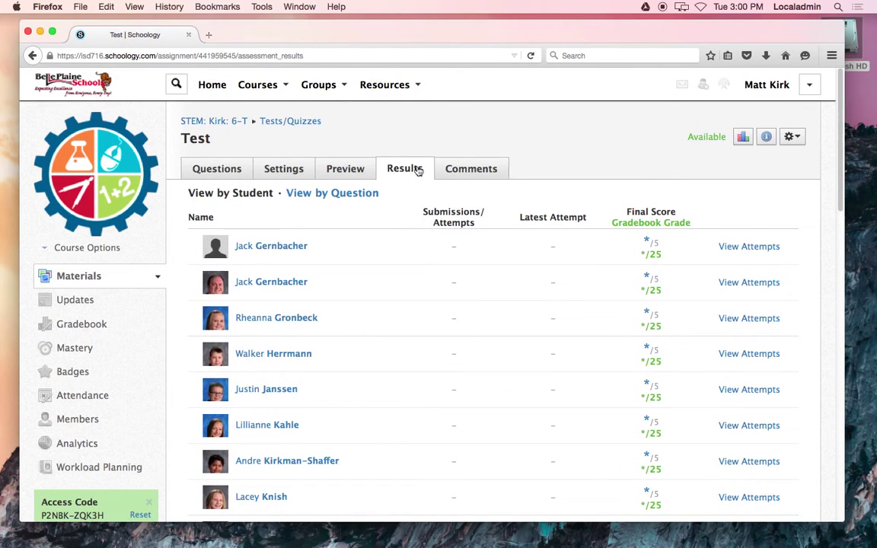
pyautogui.click(501, 170)
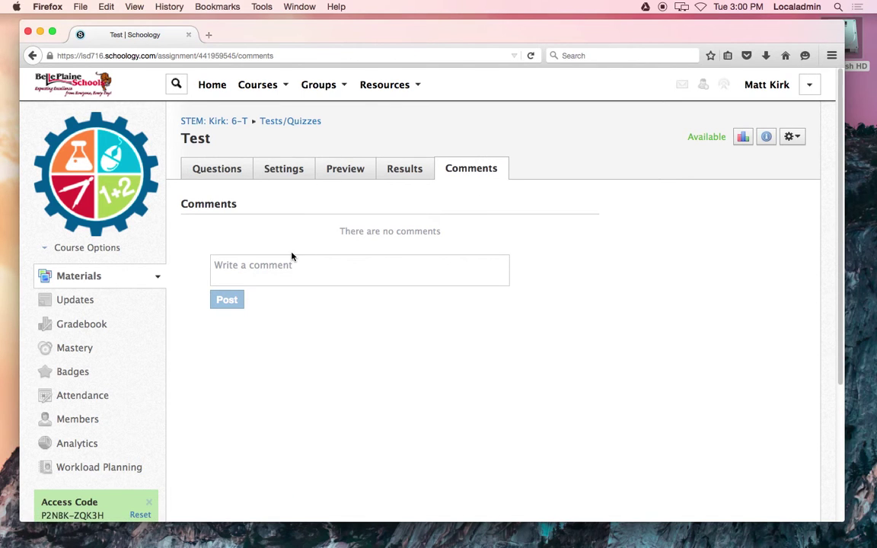
pyautogui.click(230, 169)
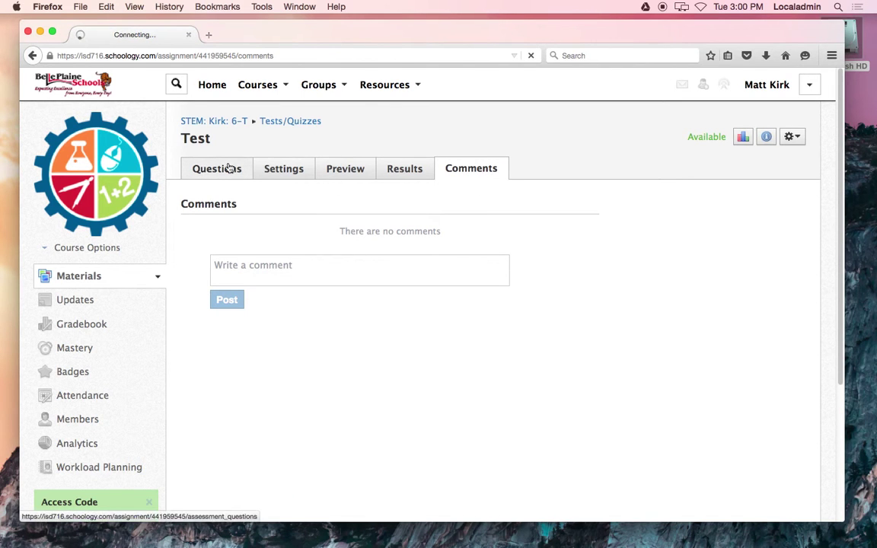